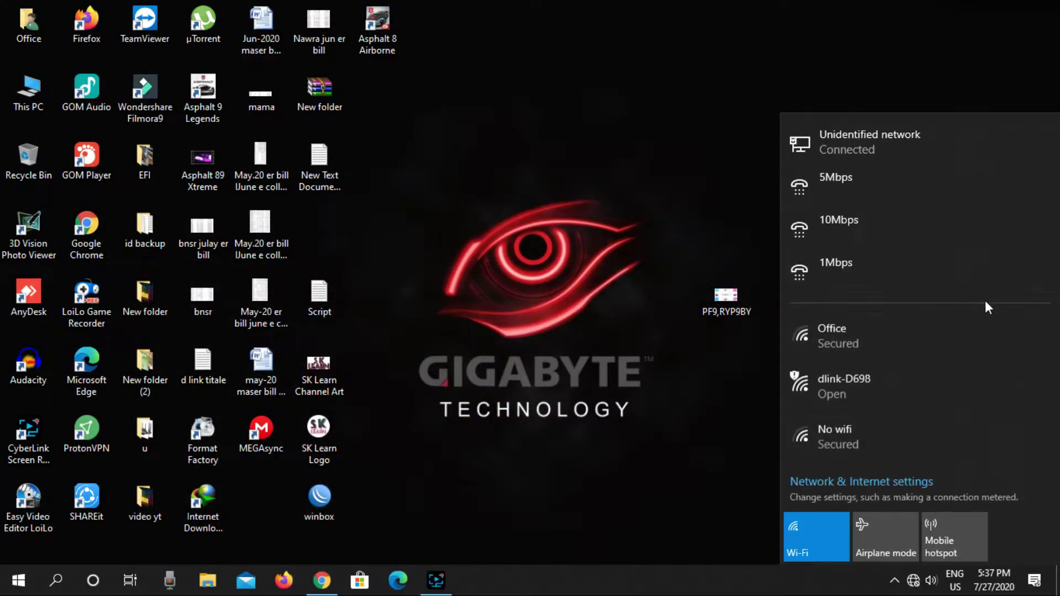
- Join the open dlink-D698 Wi-Fi network, then dismiss the network list
click(939, 405)
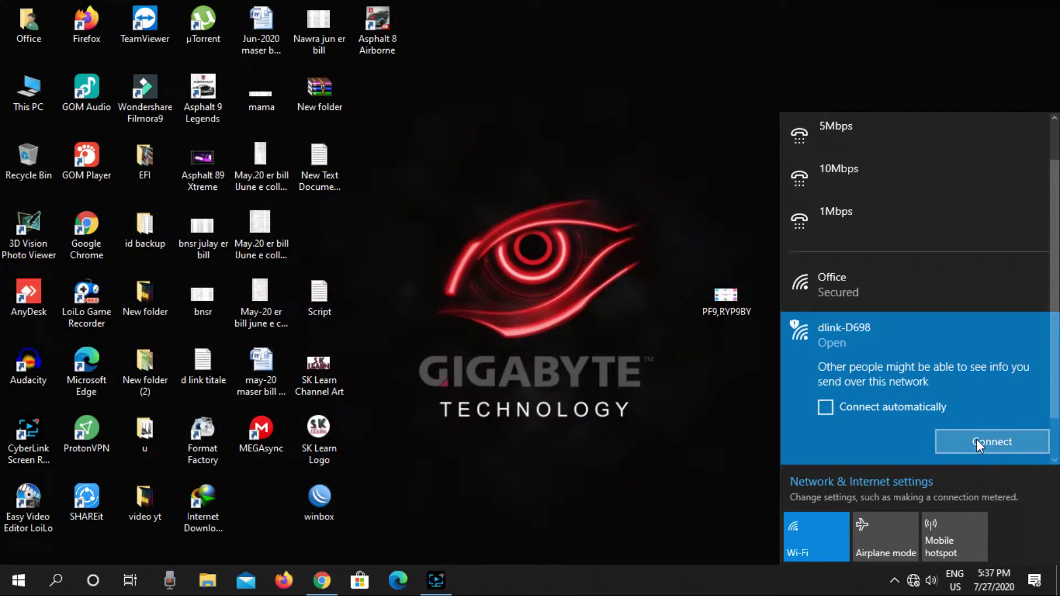
click(976, 444)
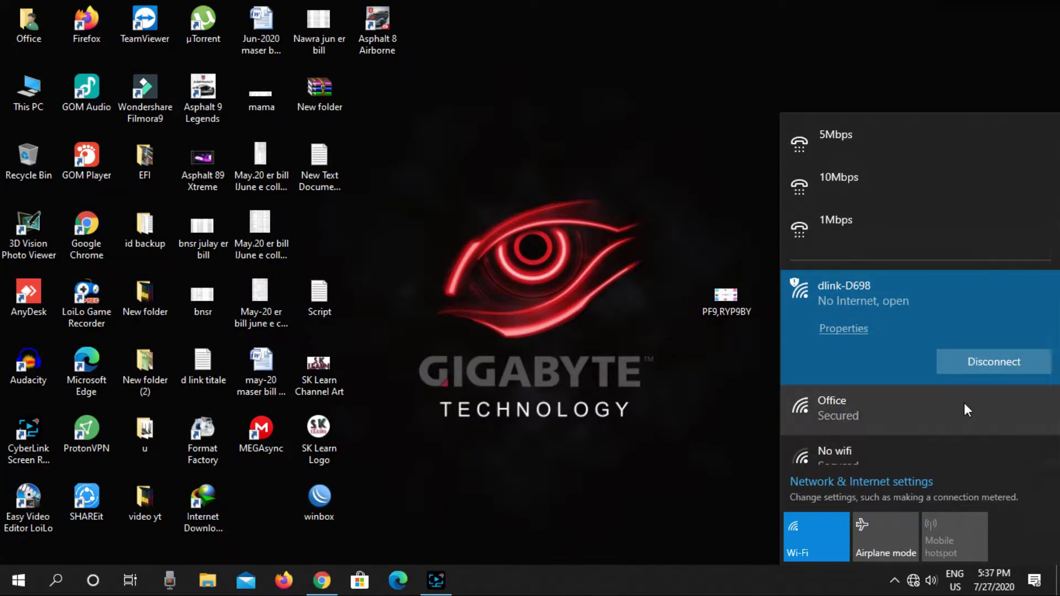
click(593, 364)
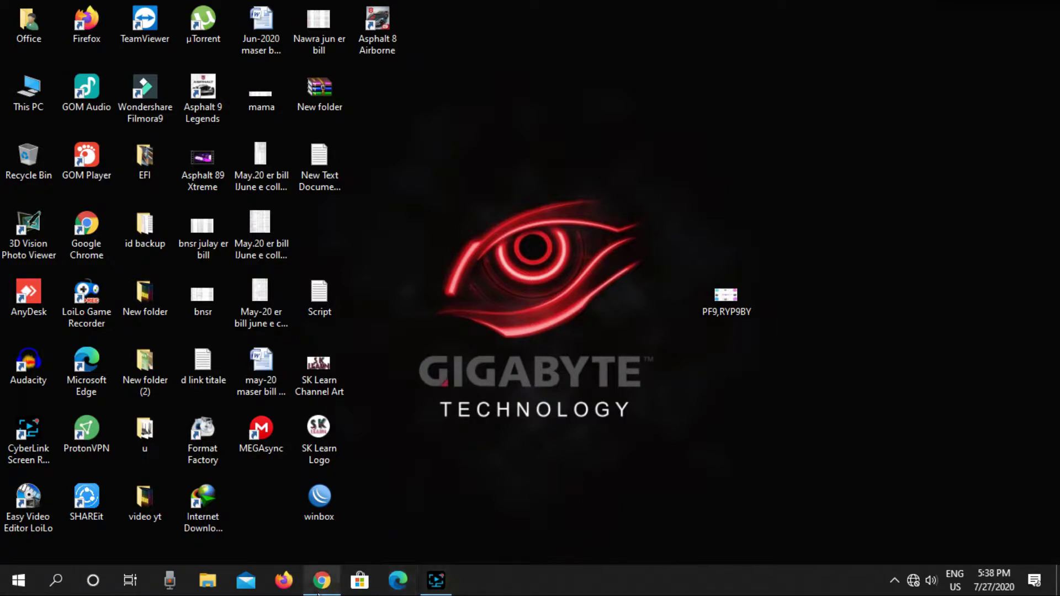
- Browse to 192.168.0.1 in Chrome and log in to the router as admin
click(320, 590)
click(296, 38)
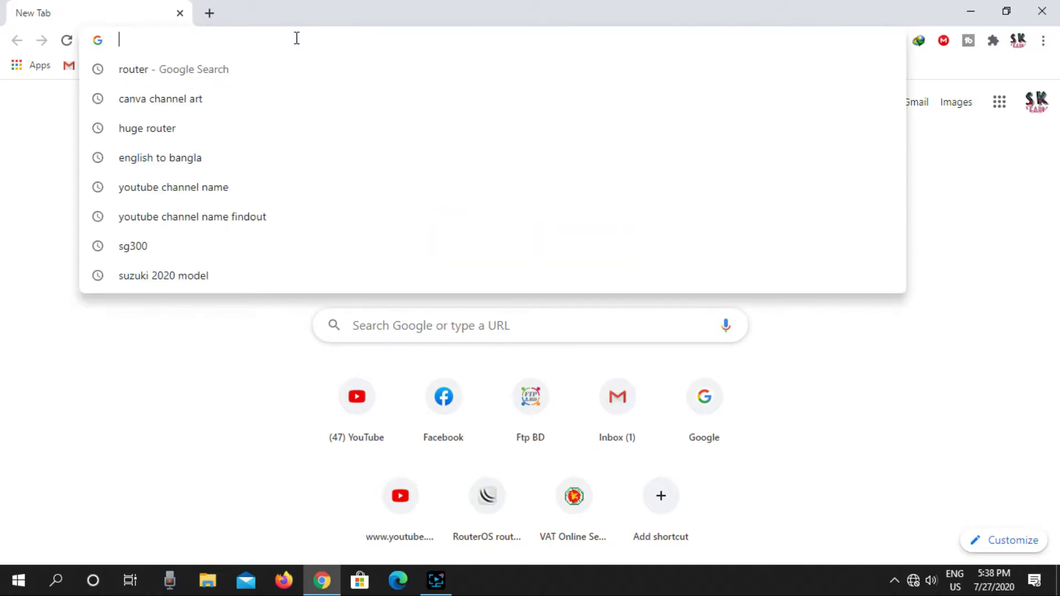
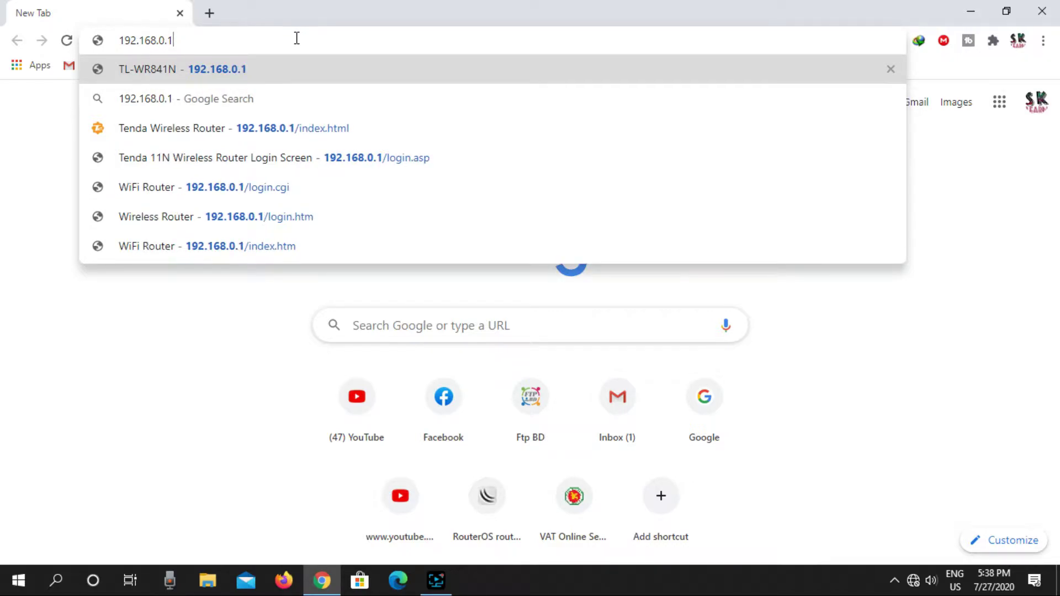
key(Return)
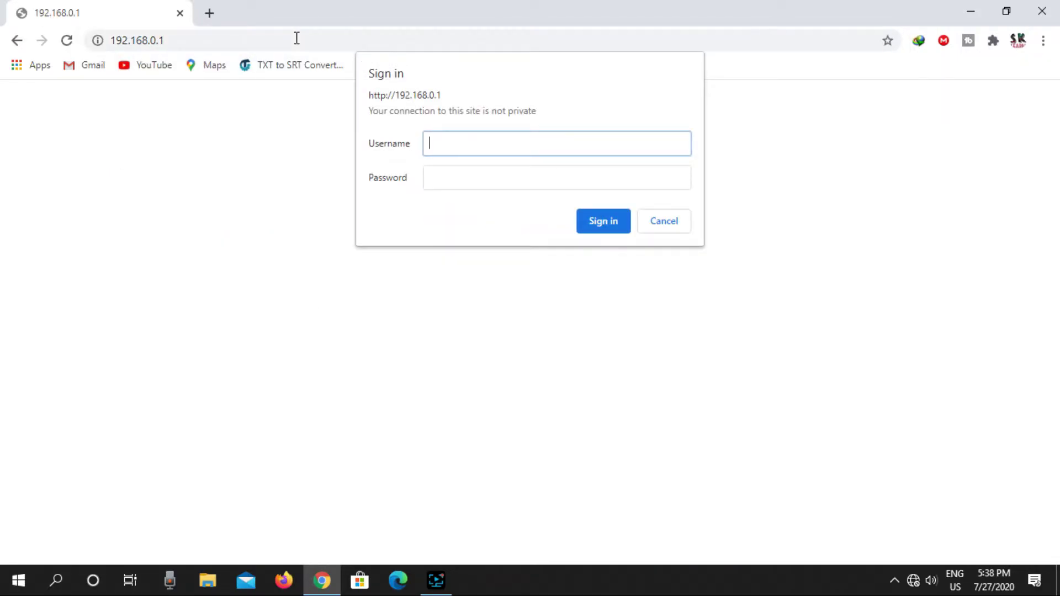
key(BackSpace)
key(Tab)
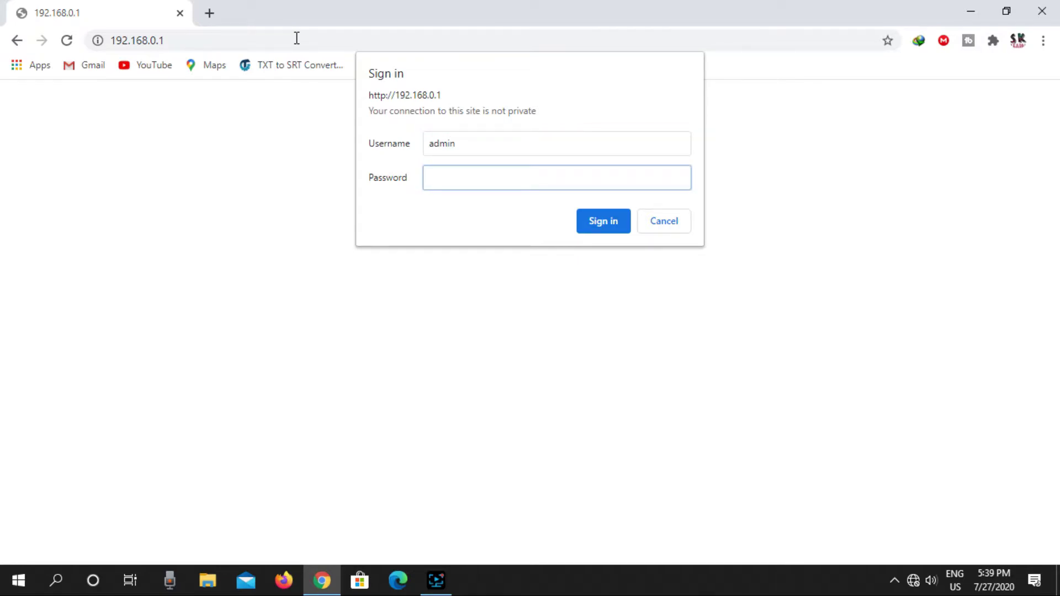
click(602, 223)
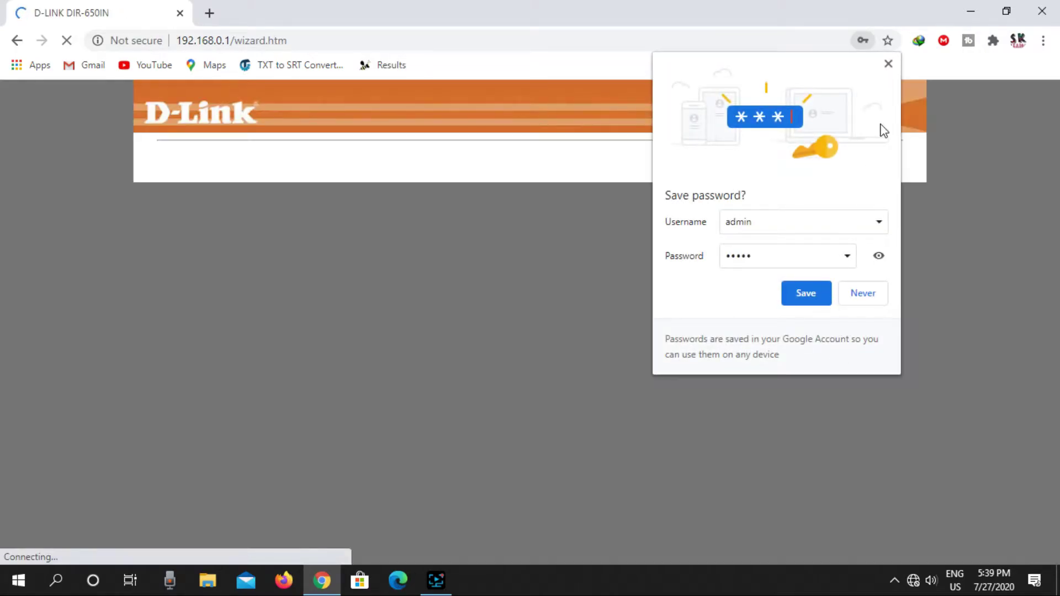
- Dismiss the save-password offer and select dlink-D698 in the SSID field for replacement
click(889, 65)
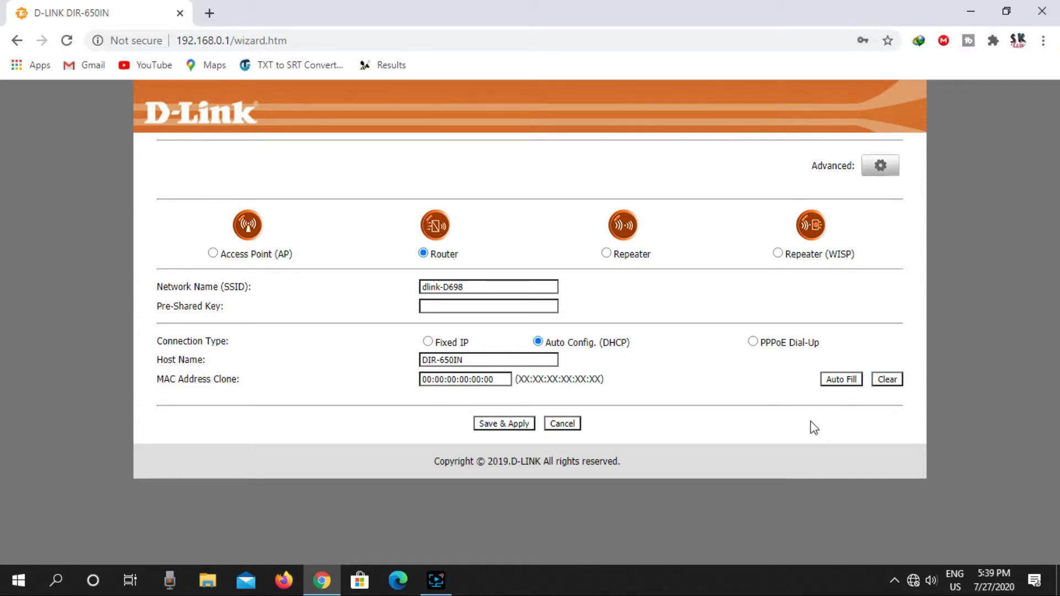
click(498, 287)
drag(498, 287, 407, 293)
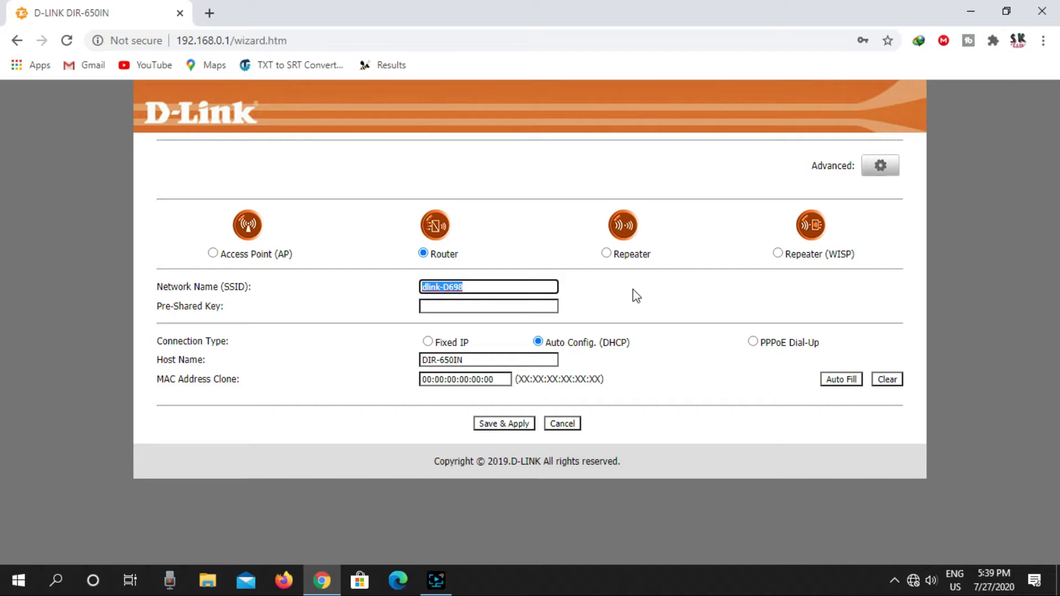
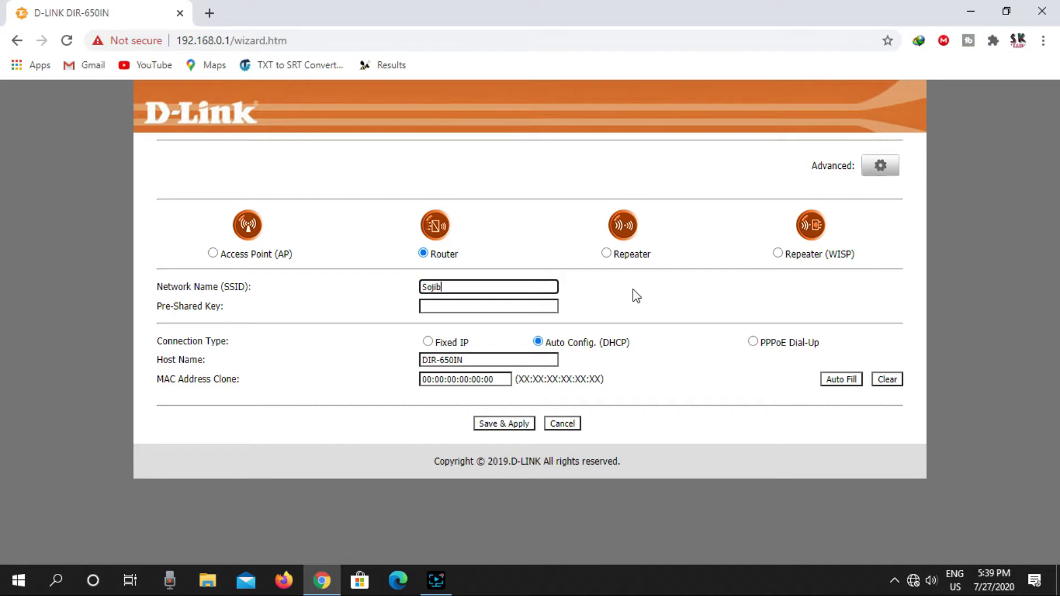
click(554, 307)
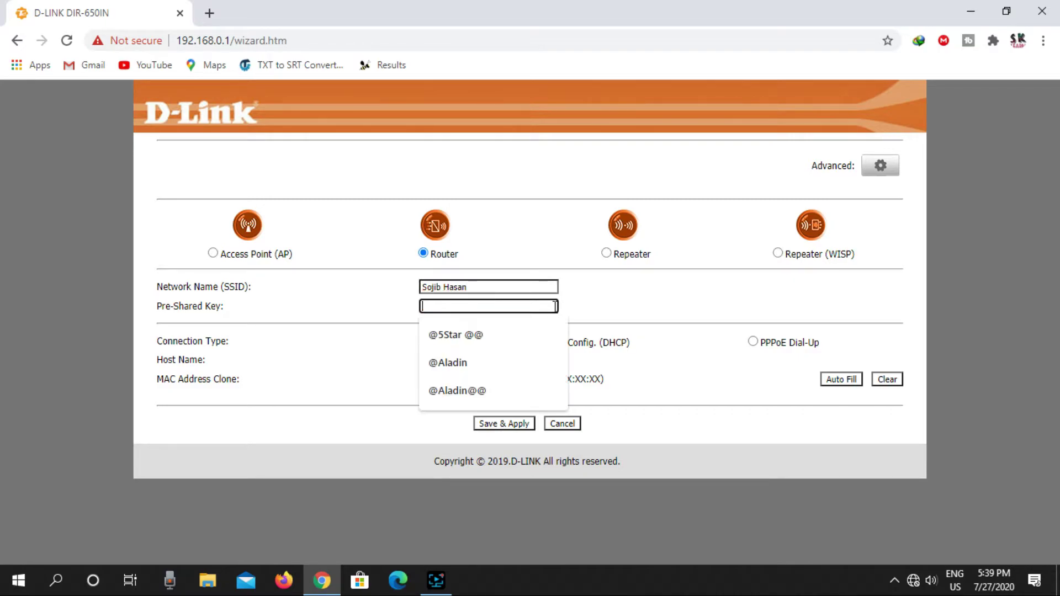
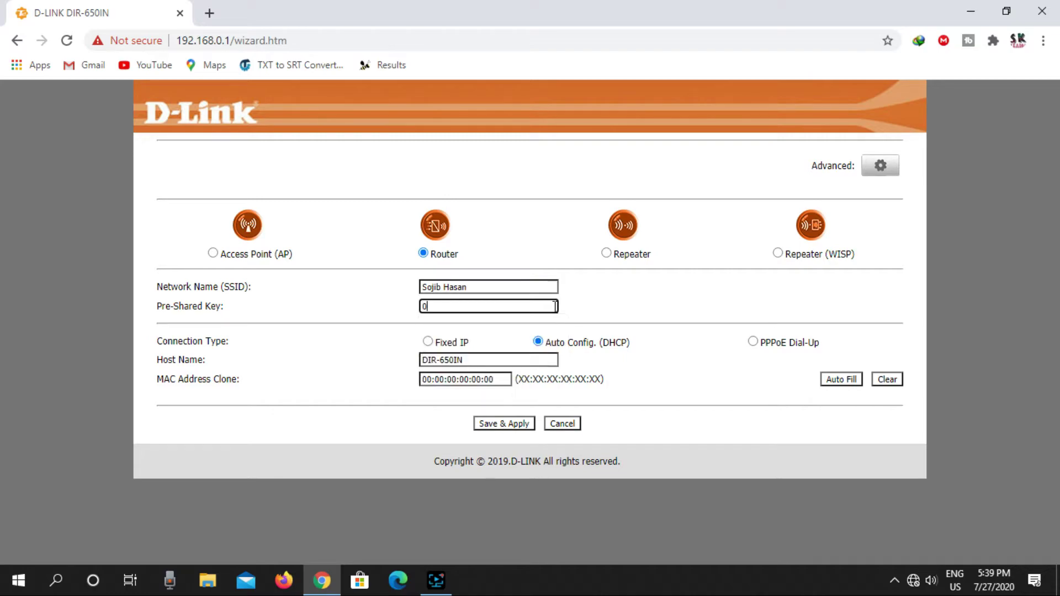
drag(480, 306, 423, 309)
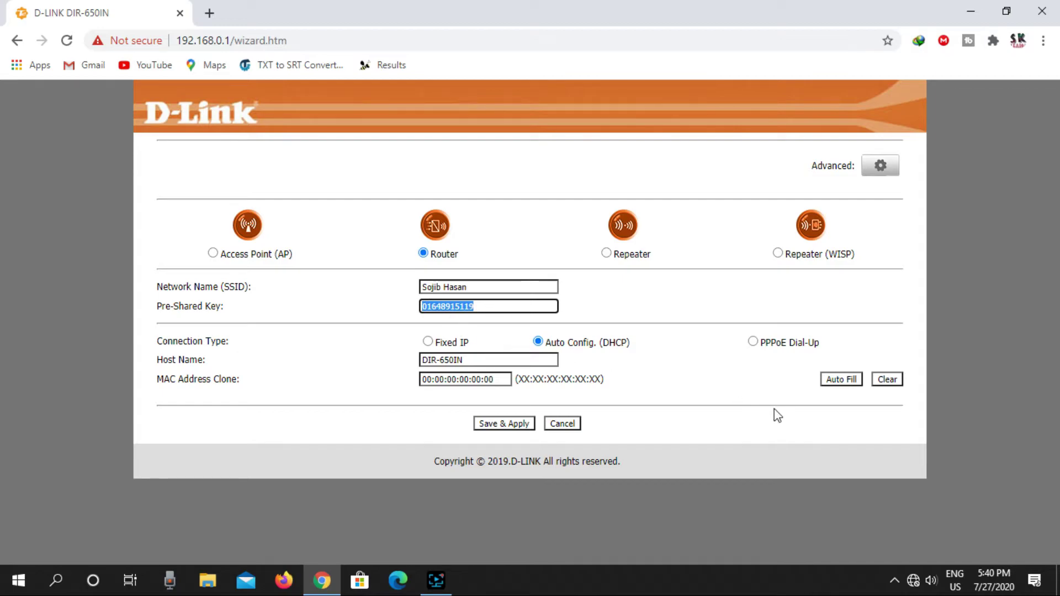
click(233, 361)
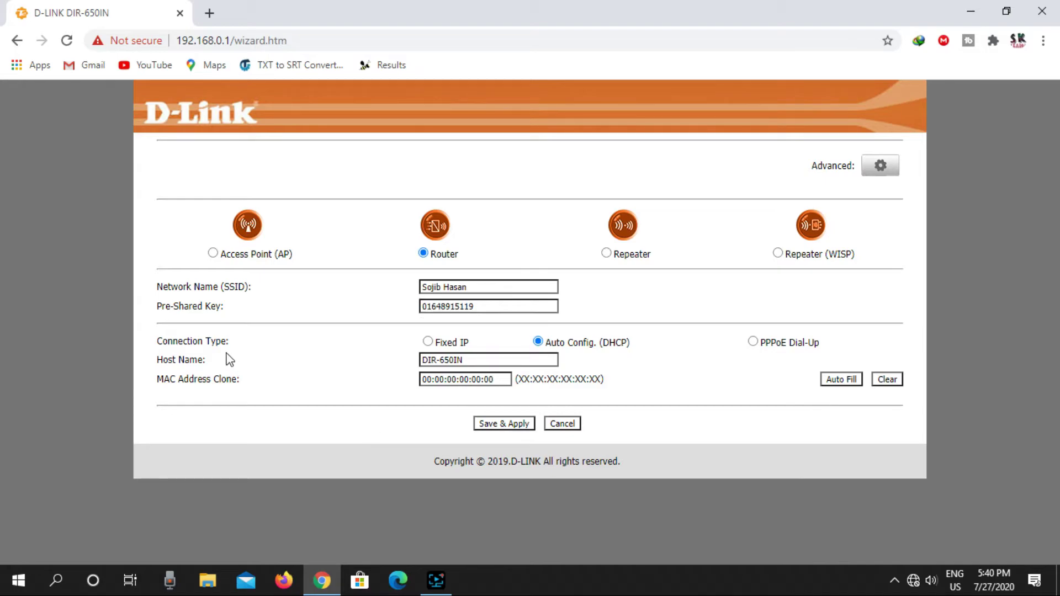
drag(156, 341, 237, 349)
- Choose PPPoE Dial-Up with user name bnspc and its password, then Save & Apply
click(269, 355)
click(754, 342)
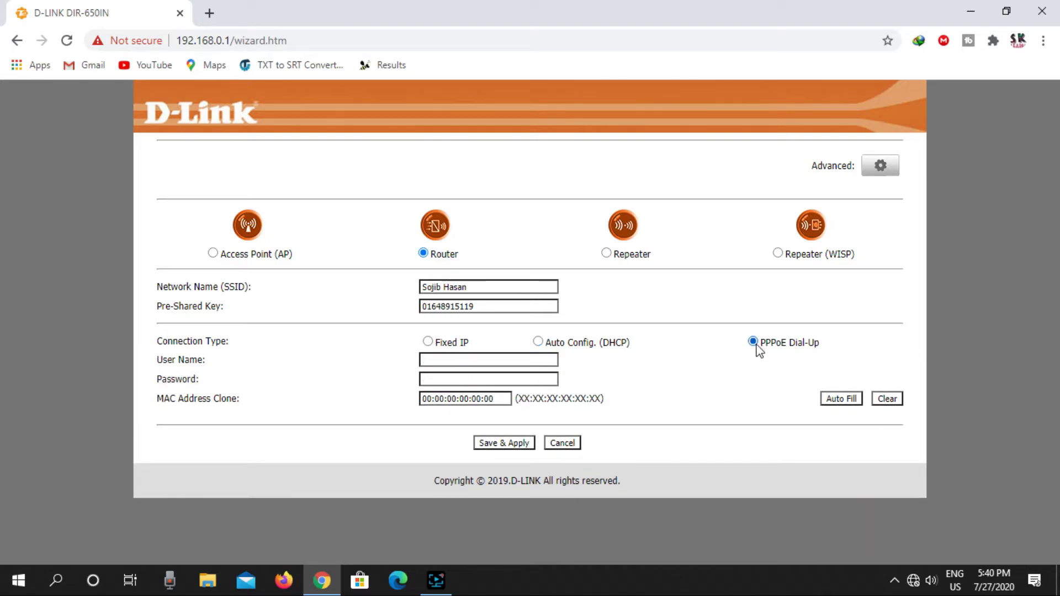
click(485, 361)
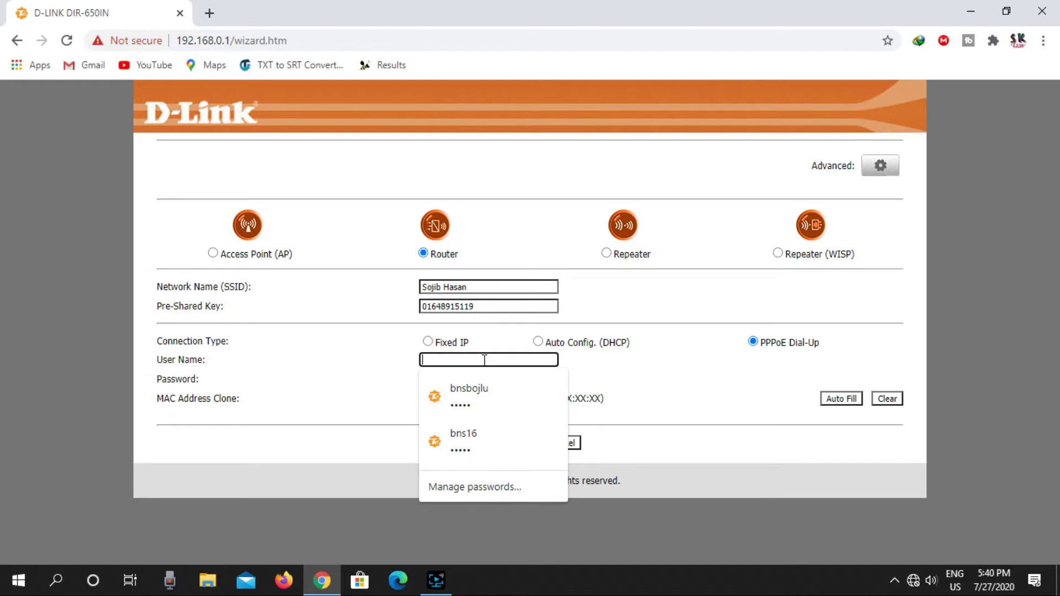
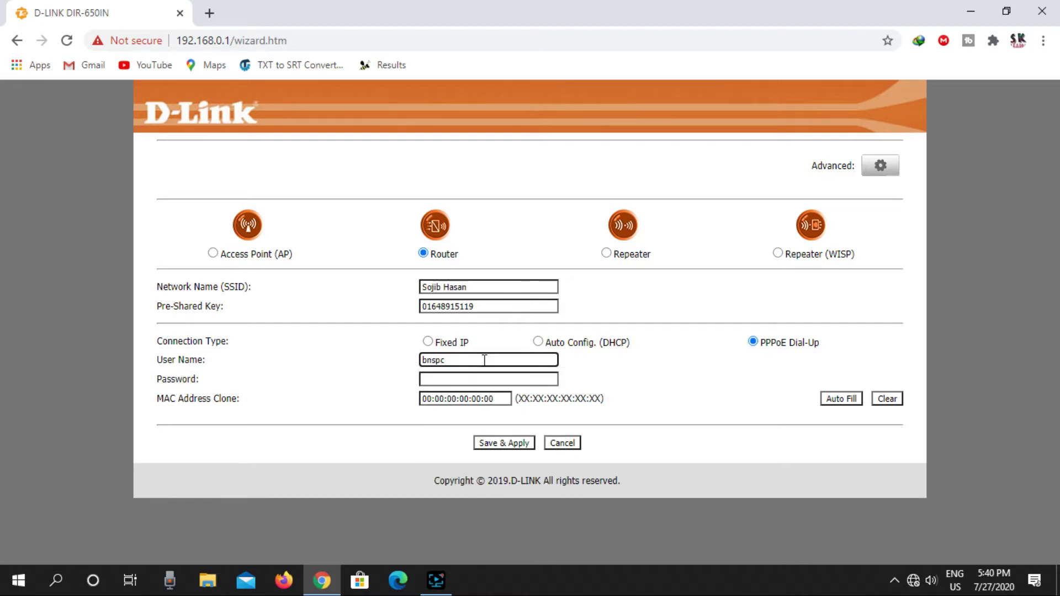
key(Tab)
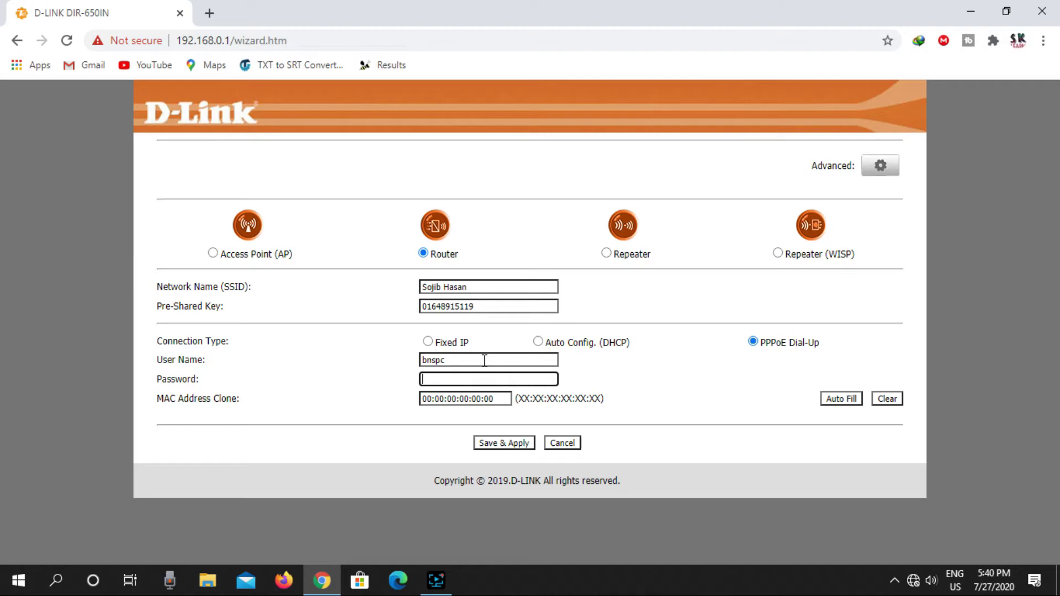
click(519, 448)
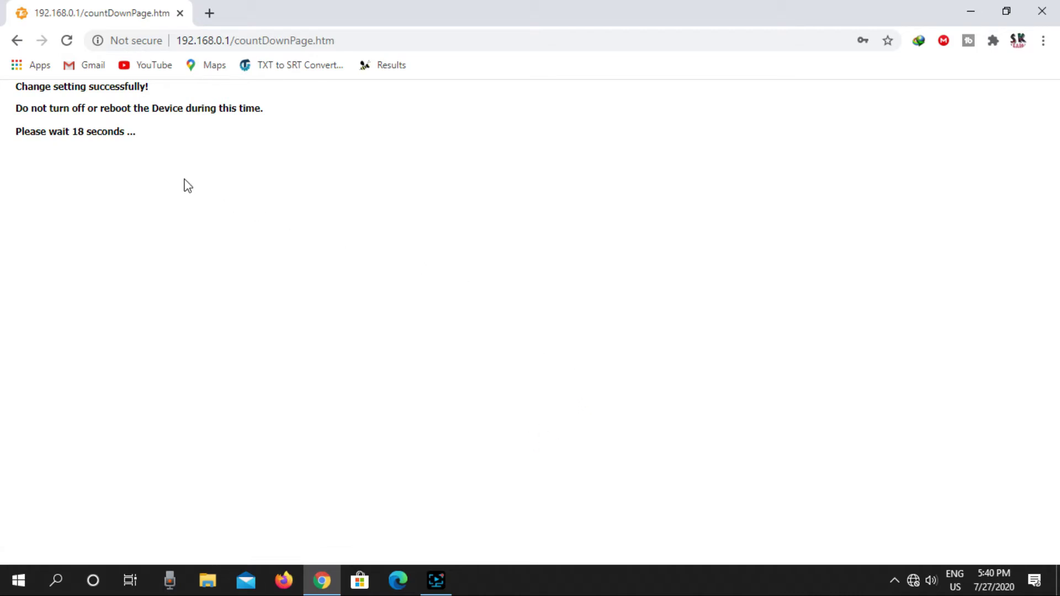
- Wait for the router's 'Change setting successfully' restart countdown to finish
drag(143, 146, 10, 133)
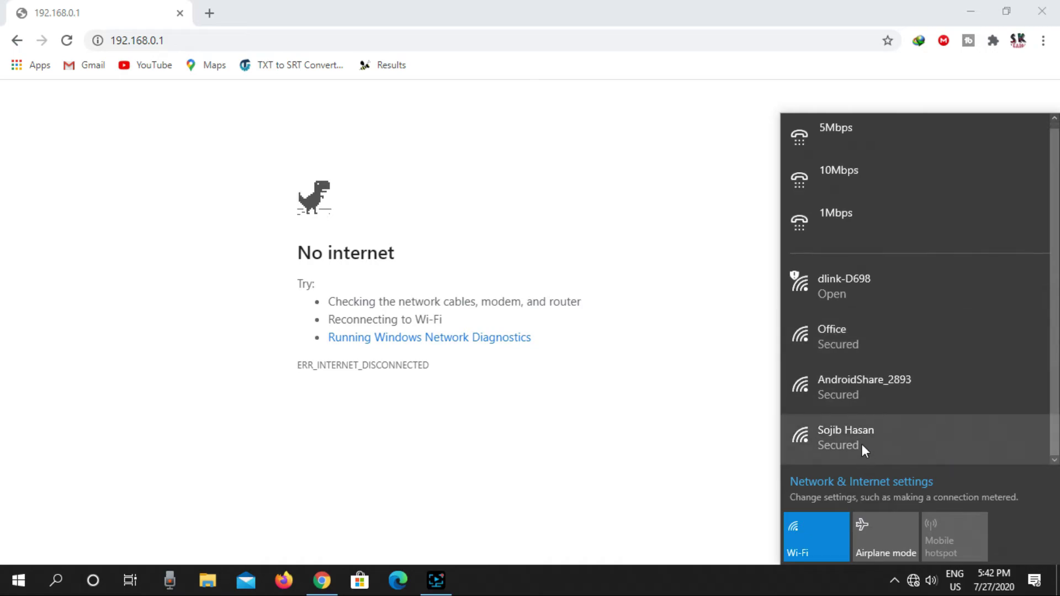
click(865, 443)
click(954, 436)
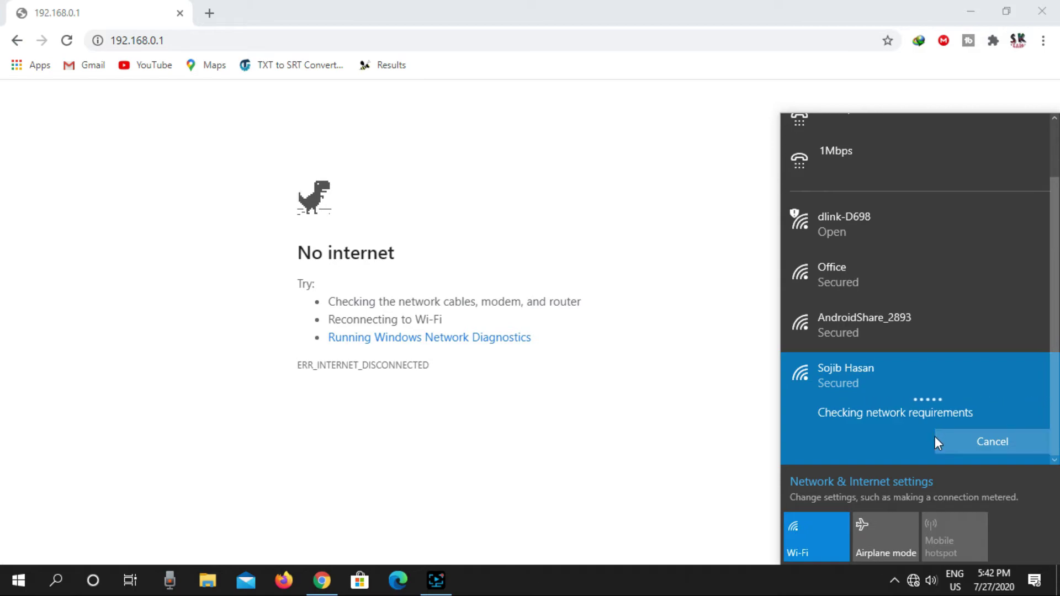
right_click(895, 408)
click(917, 424)
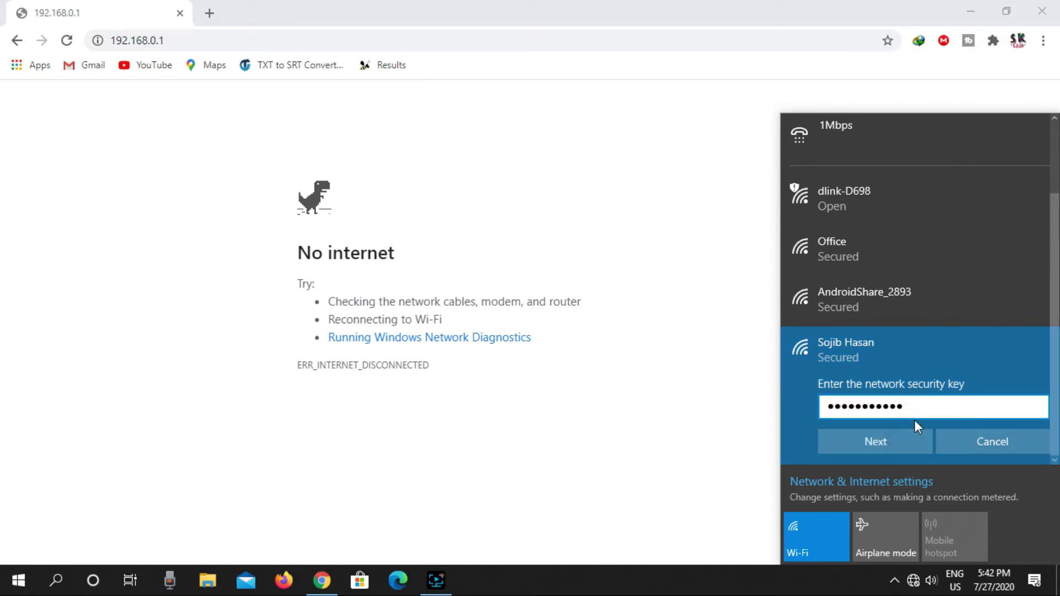
click(895, 440)
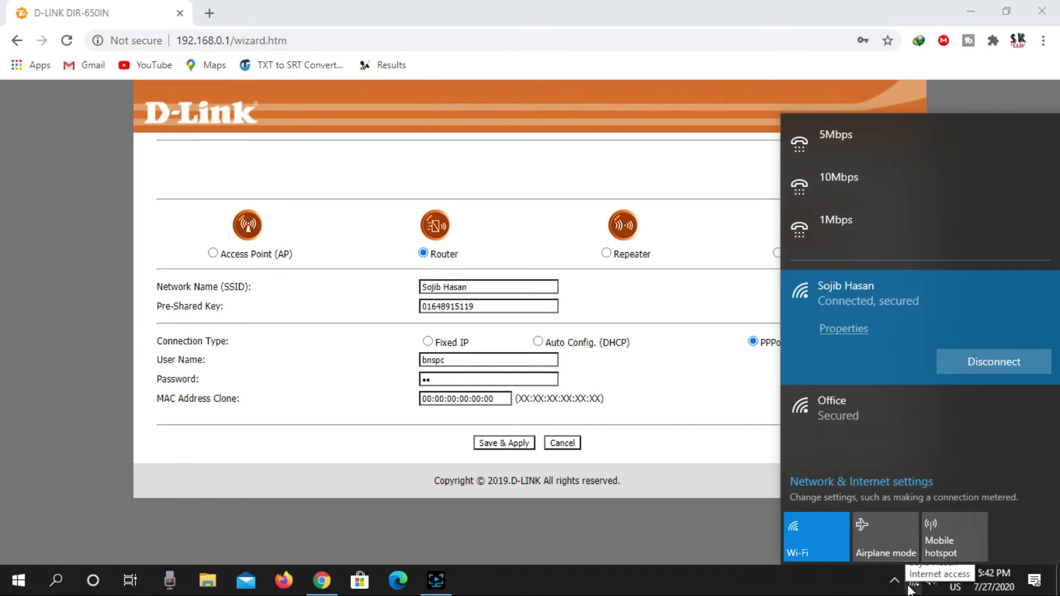
- Dismiss the Wi-Fi flyout to view the reloaded wizard's saved settings
click(912, 583)
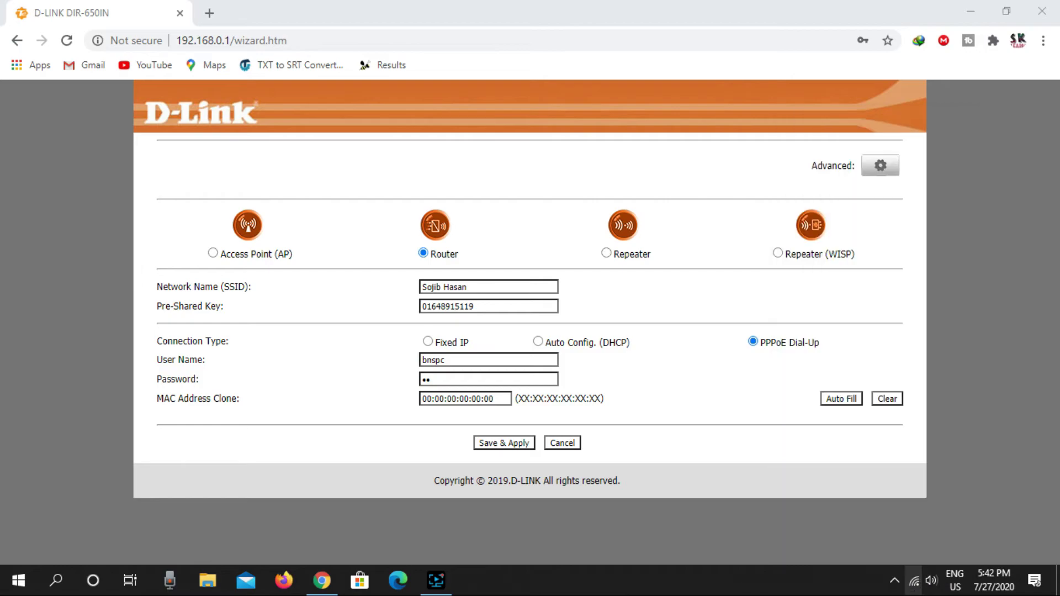